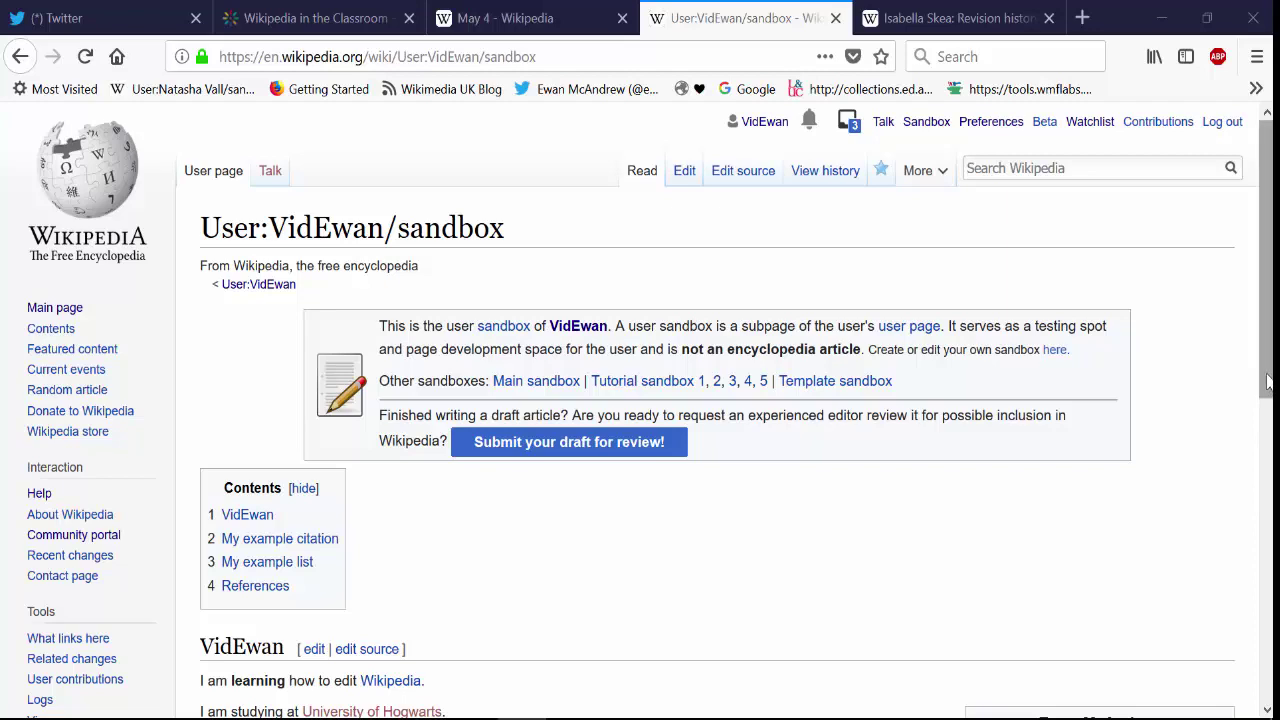
Open the Move form for the sandbox and set the namespace to (Article)
mouse_move(1268, 383)
mouse_down()
mouse_move(1268, 400)
mouse_move(1268, 383)
mouse_up()
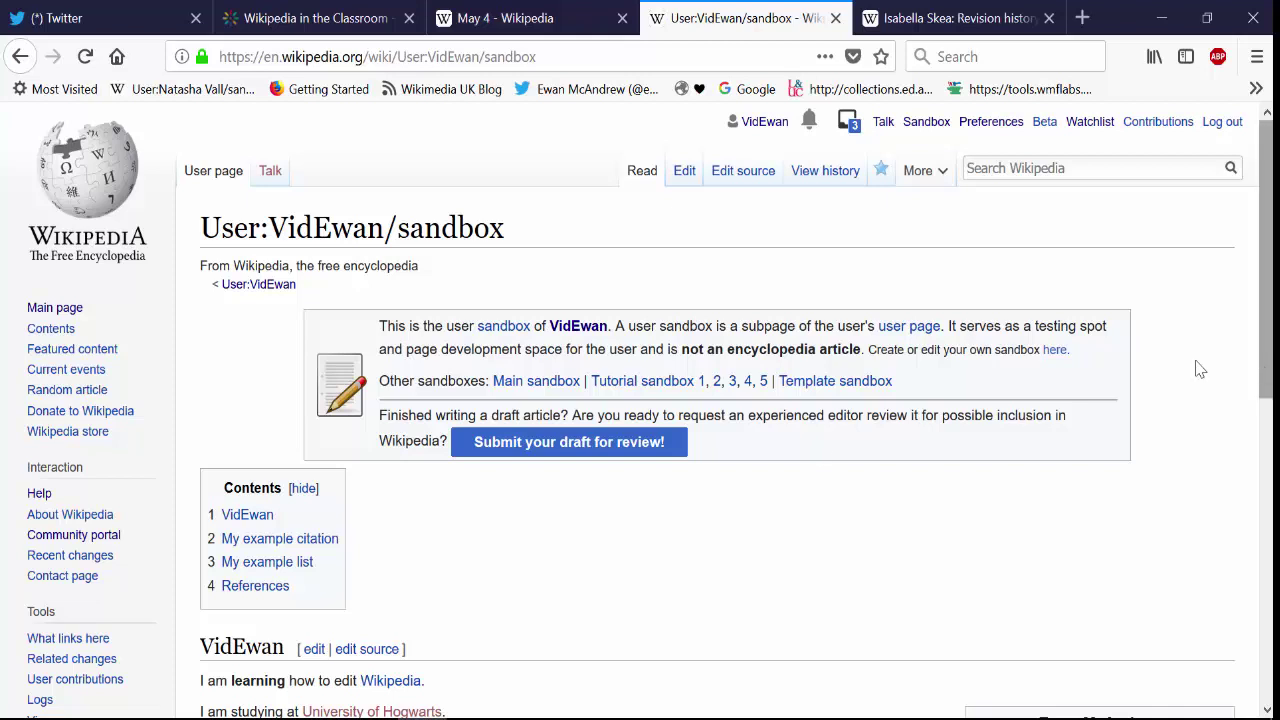
click(575, 455)
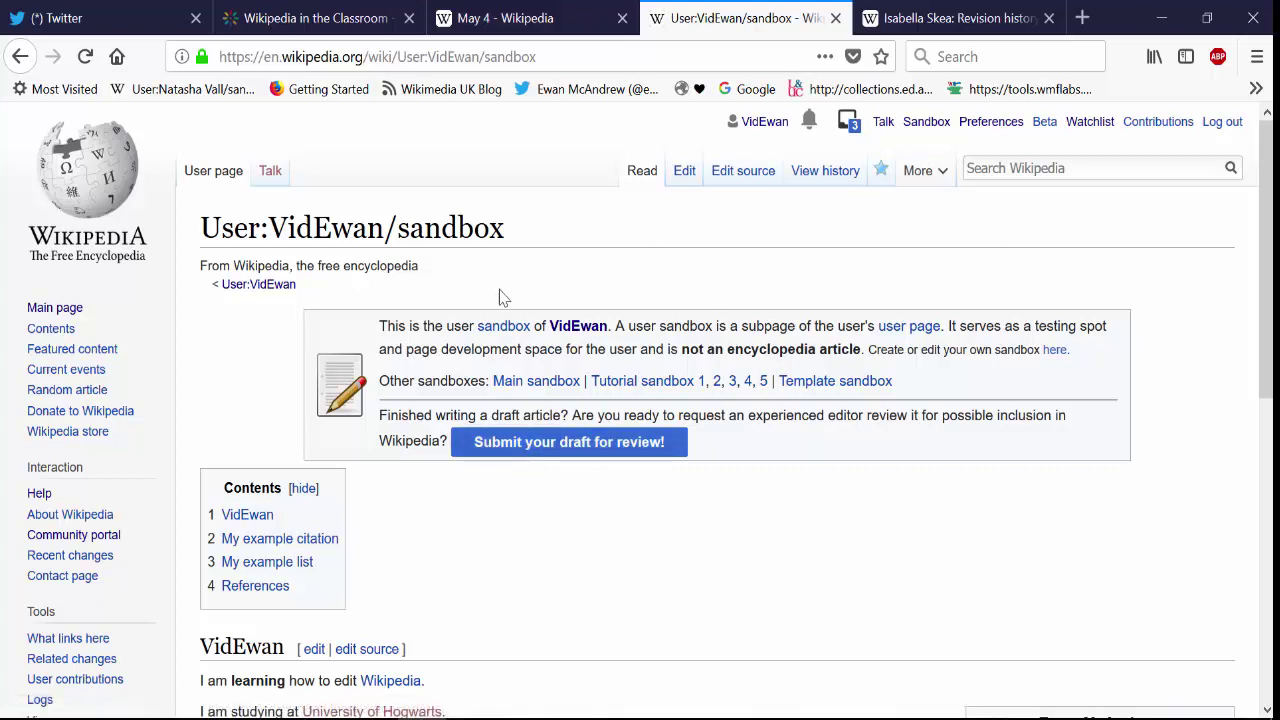
mouse_move(923, 181)
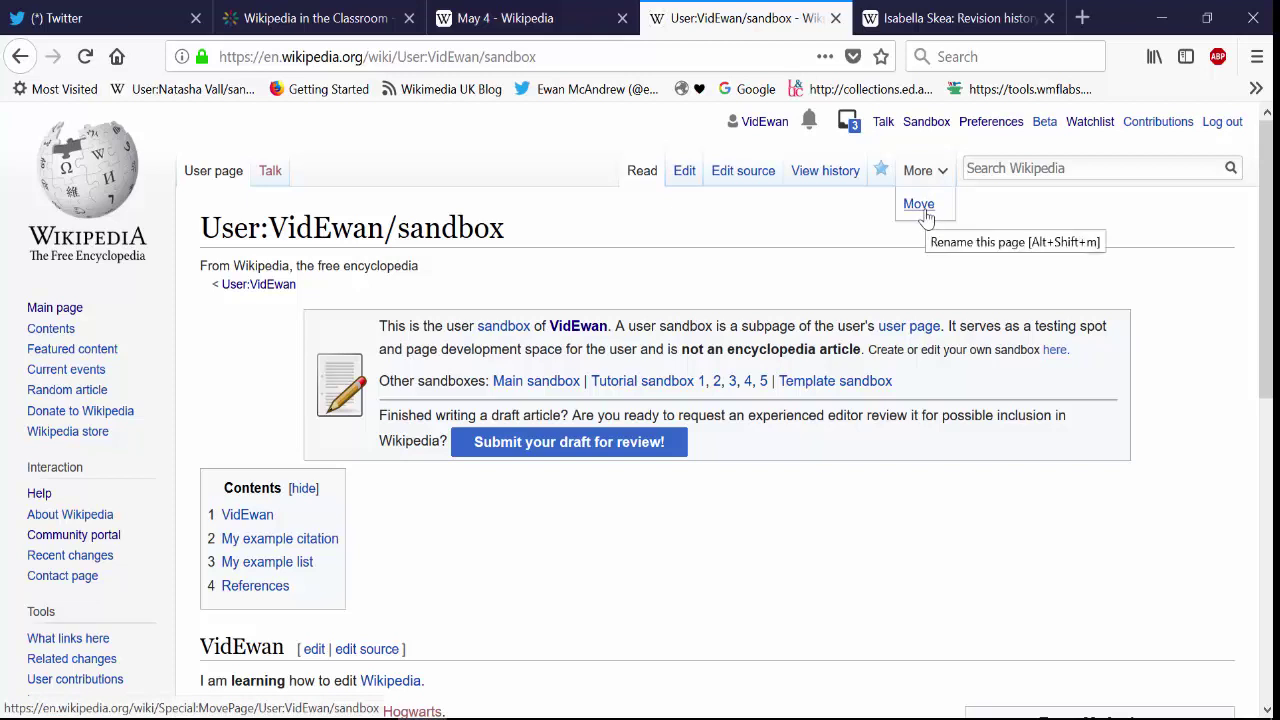
click(924, 210)
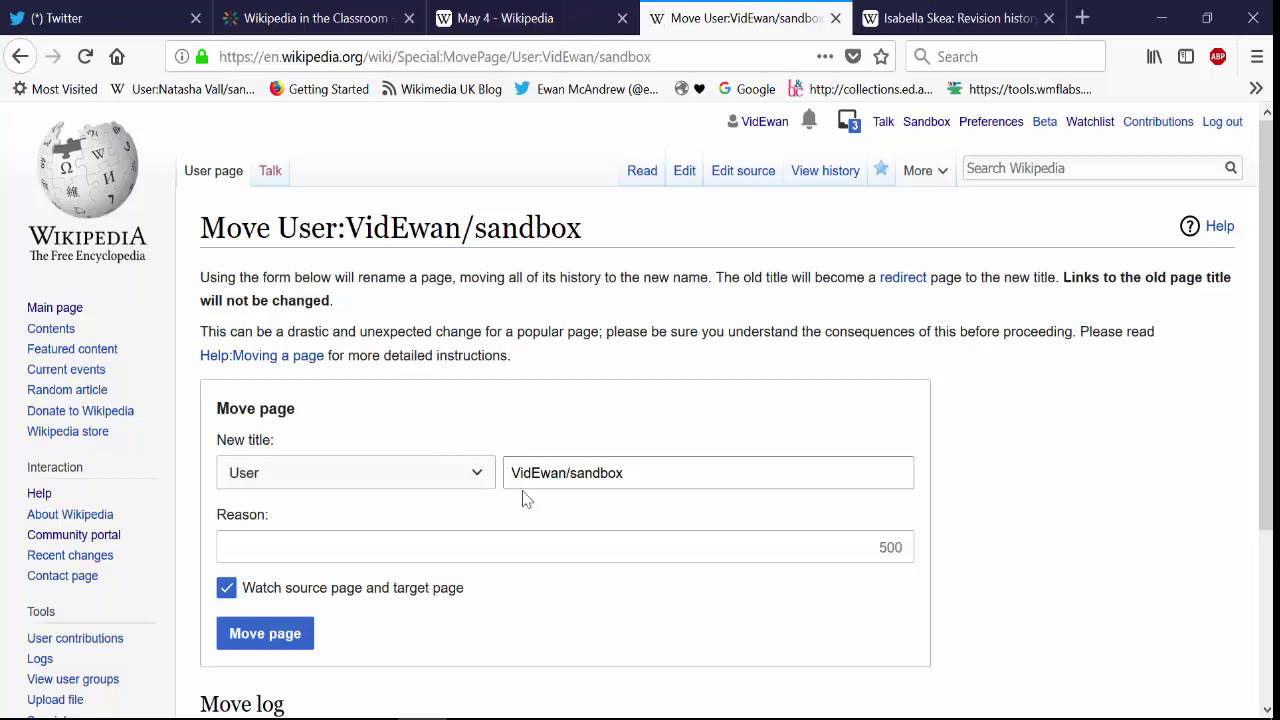
click(470, 472)
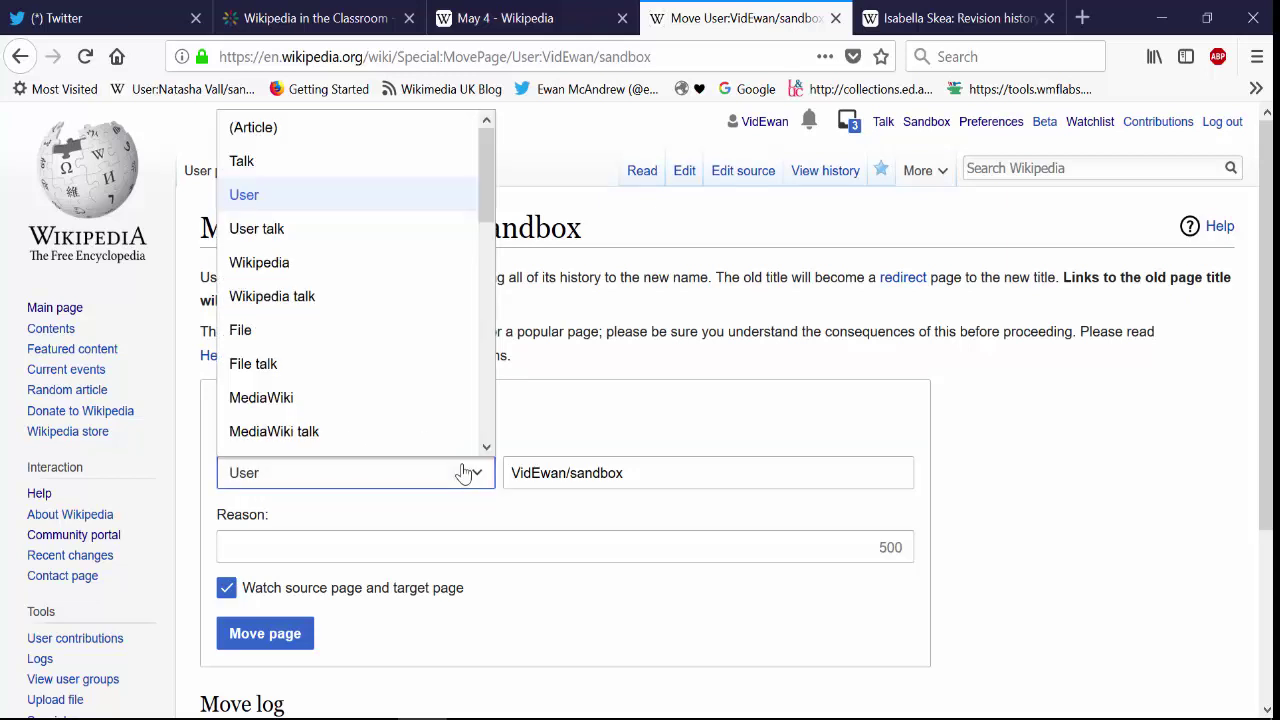
click(378, 133)
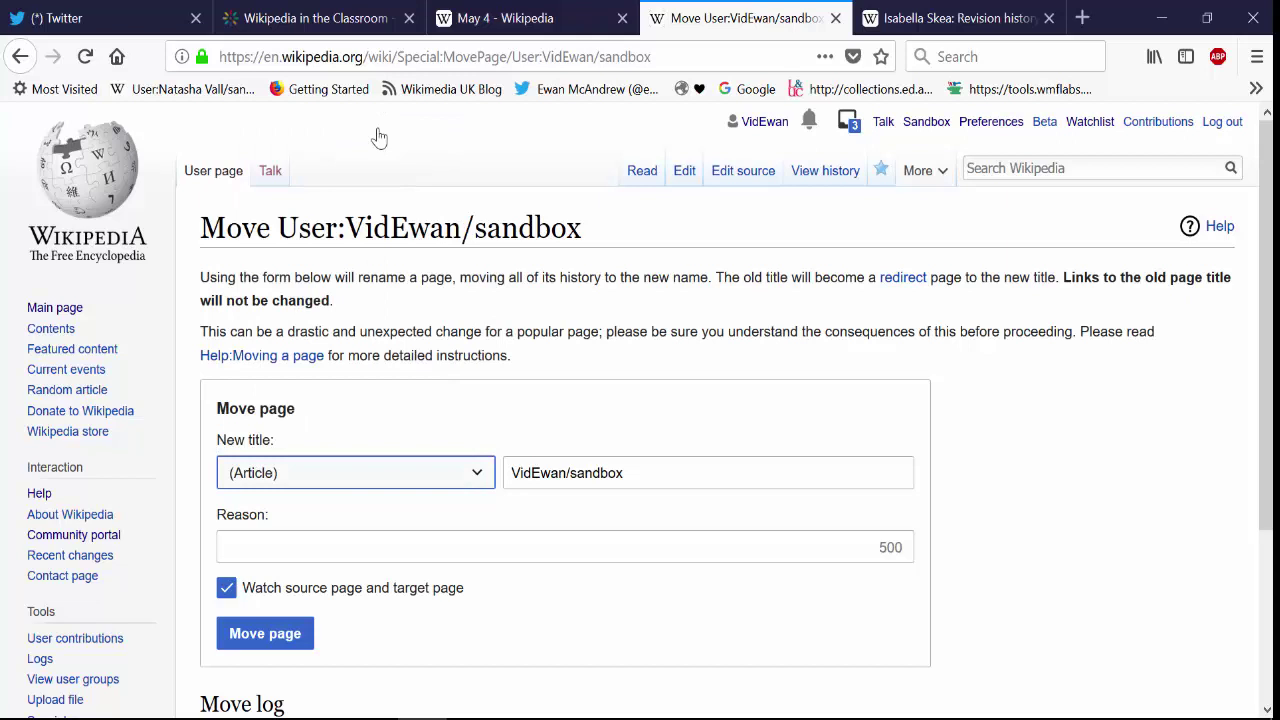
Replace the sandbox title with 'Mary Blathwayt (suffragette)'
drag(668, 467, 13, 460)
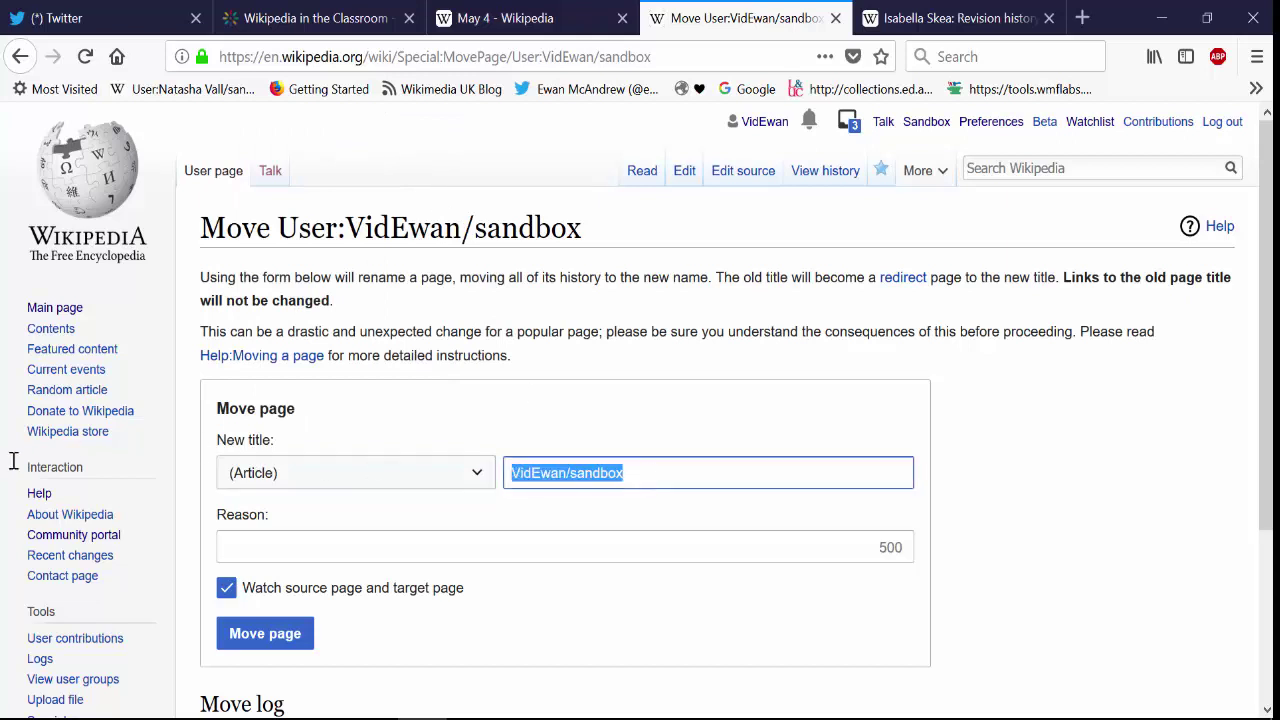
text(Mary)
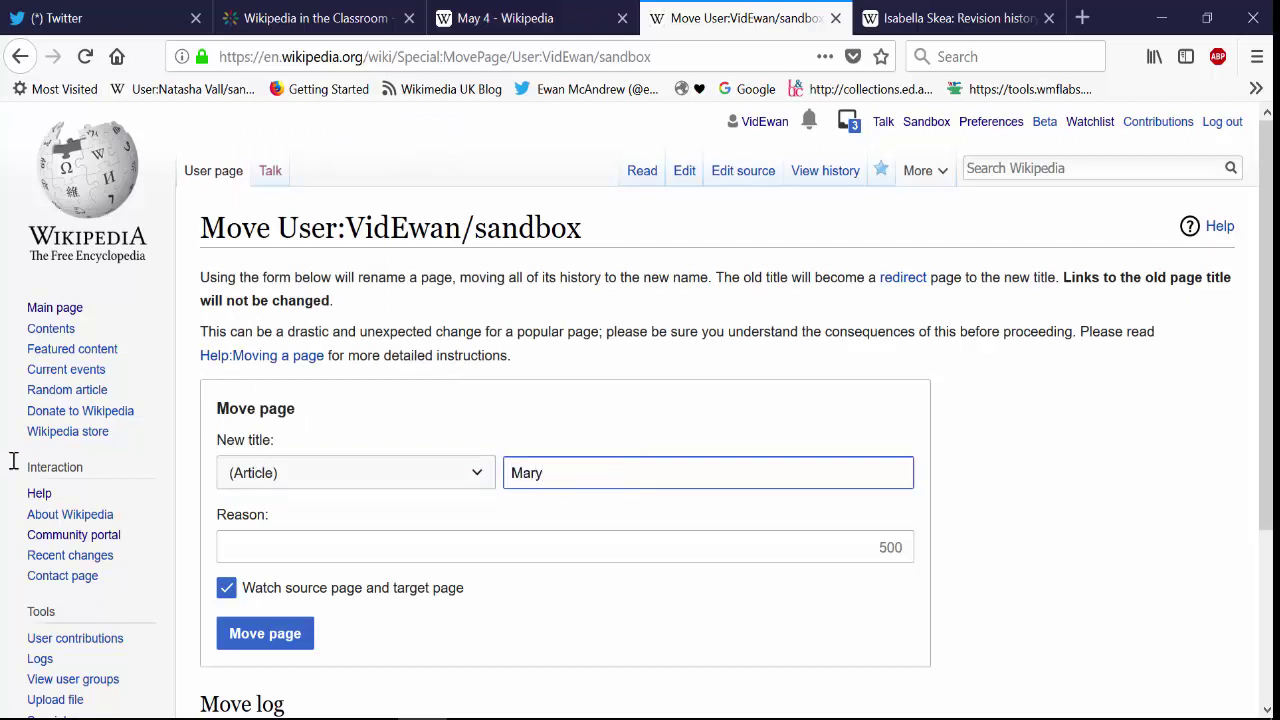
text( Blathwayt)
click(508, 477)
drag(508, 477, 556, 474)
click(655, 468)
text((suffra)
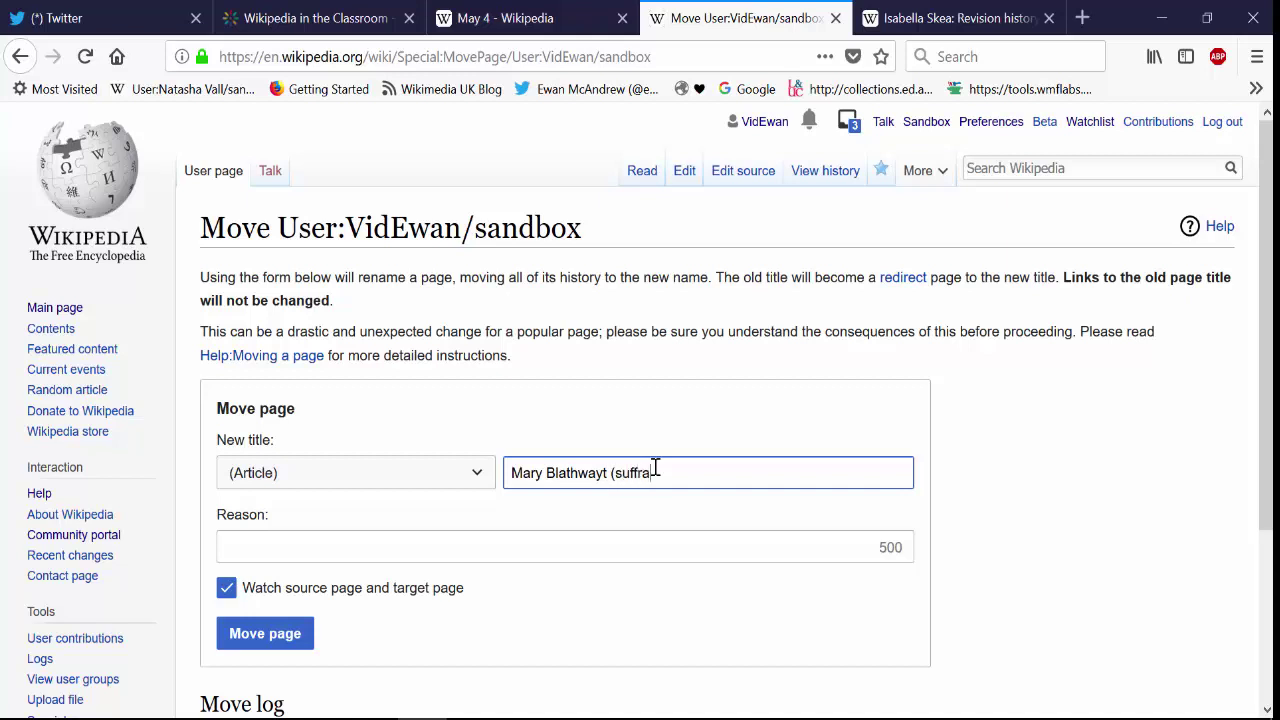
text(gette))
click(458, 542)
Enter 'created new article' as the reason for the move
text(cr)
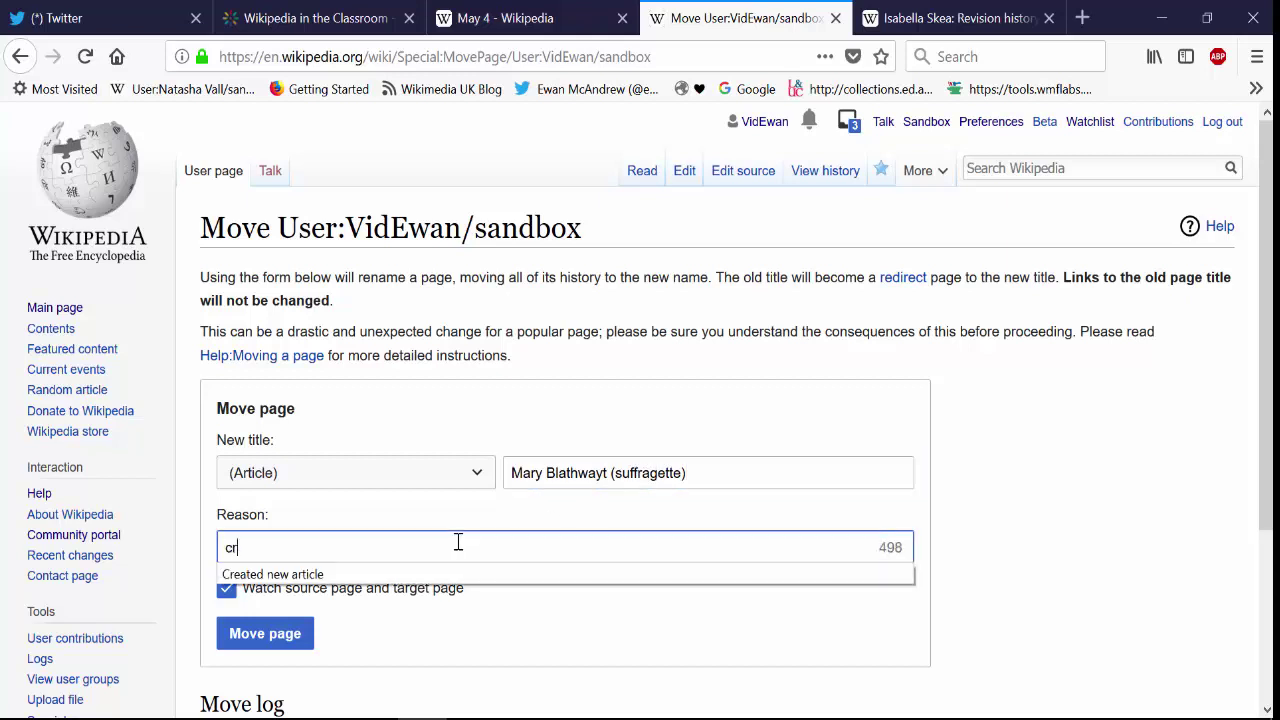
text(eated new article)
click(444, 616)
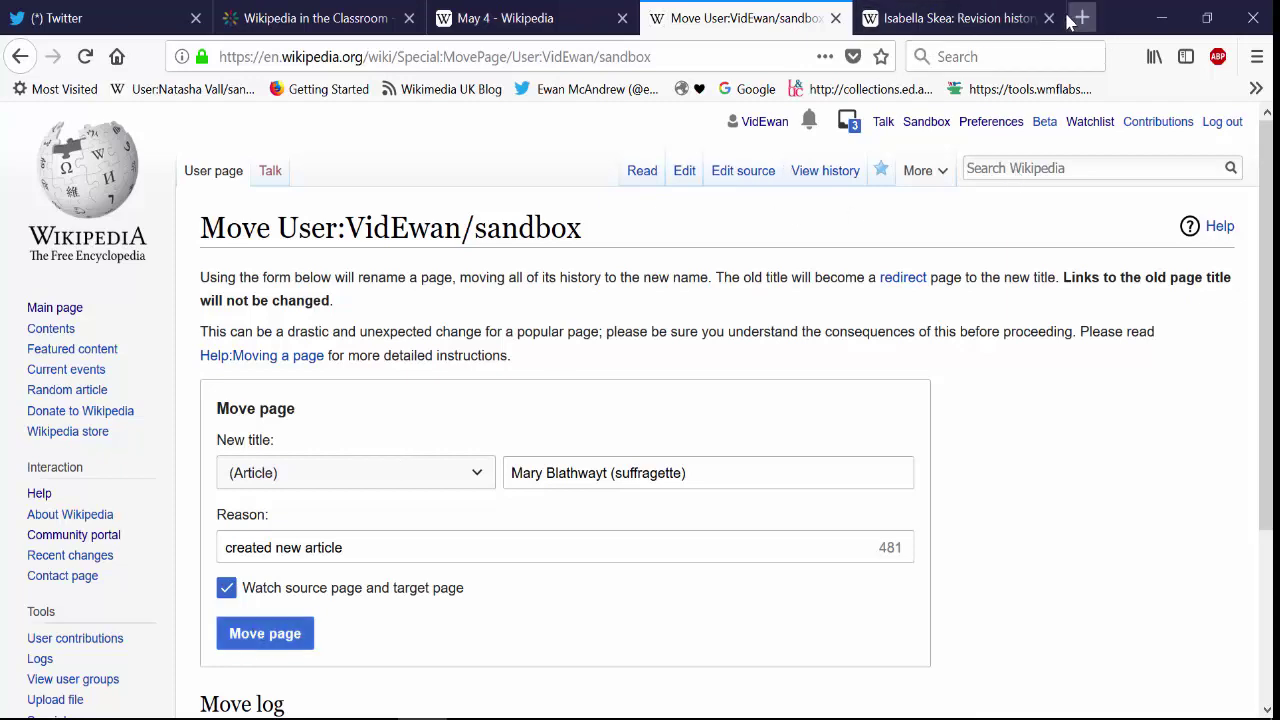
Look up 'mary blathwayt' in a new tab and view the existing Mary Blathwayt article
click(1000, 18)
click(1081, 18)
text(mar)
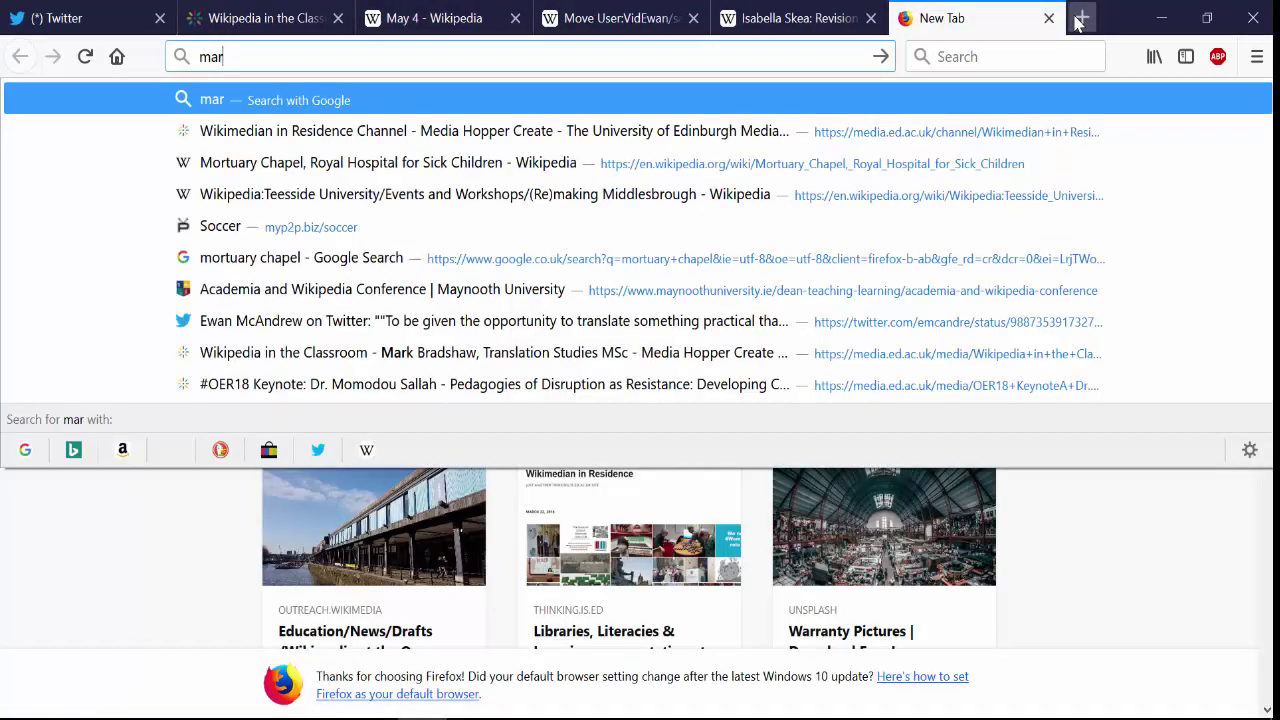
text(y blathwayt)
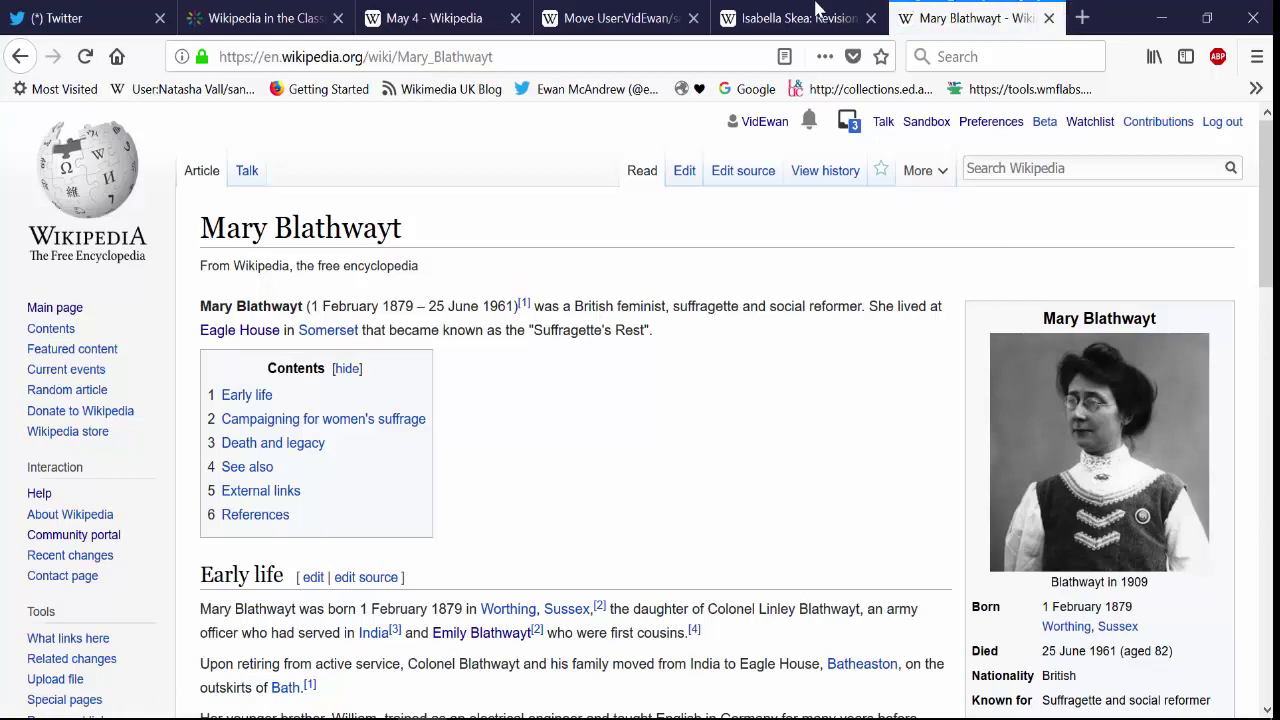
click(600, 14)
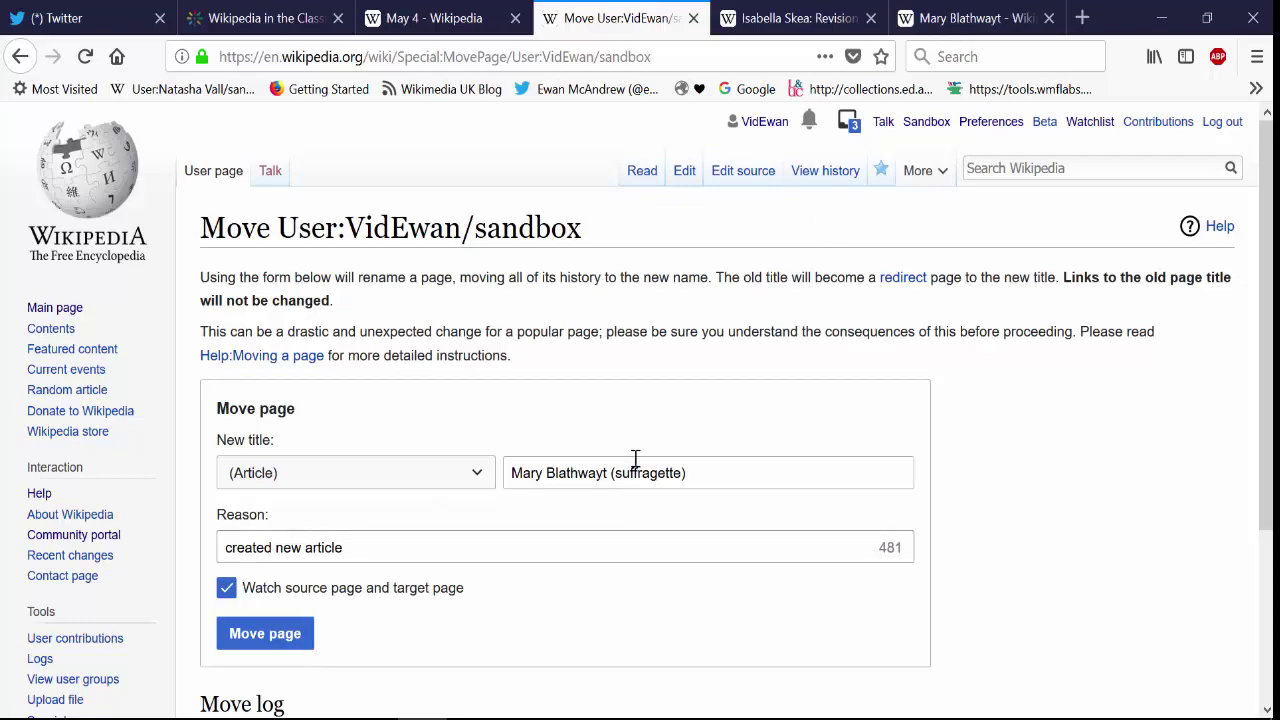
click(978, 18)
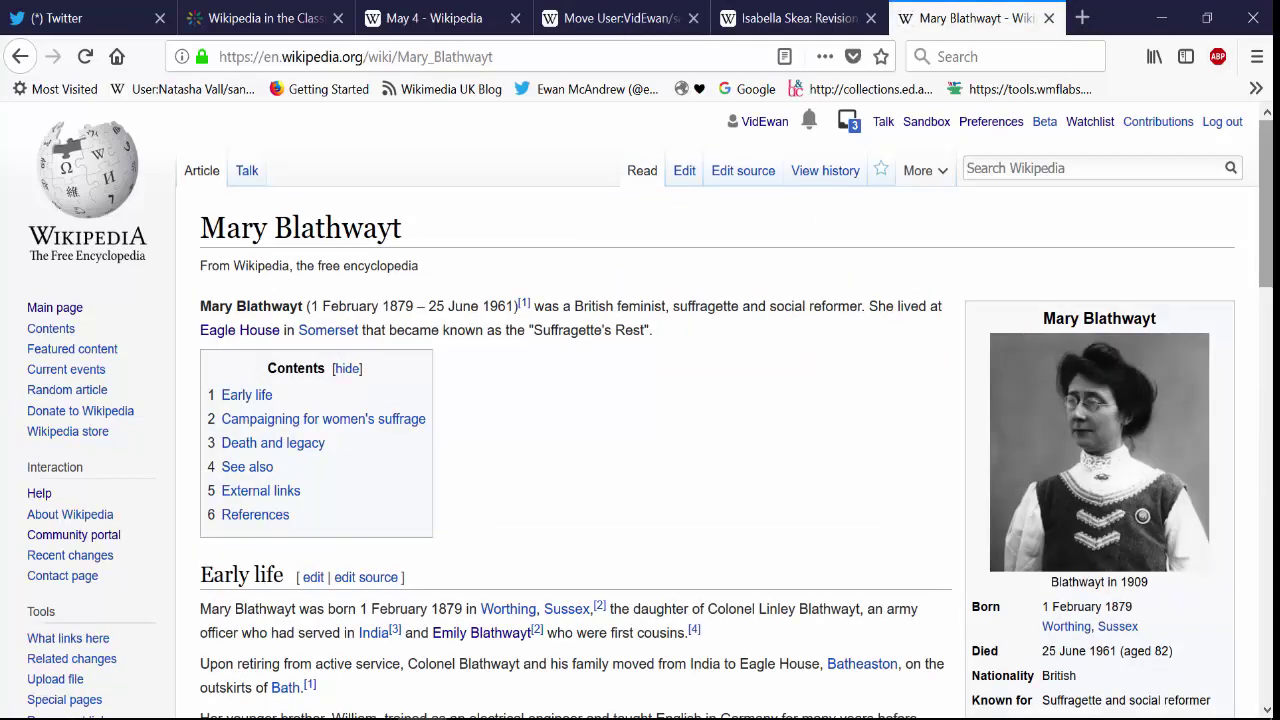
Add the 'Women's rights activists' category to the article with HotCat and save it
scroll(293, 445, down, 20)
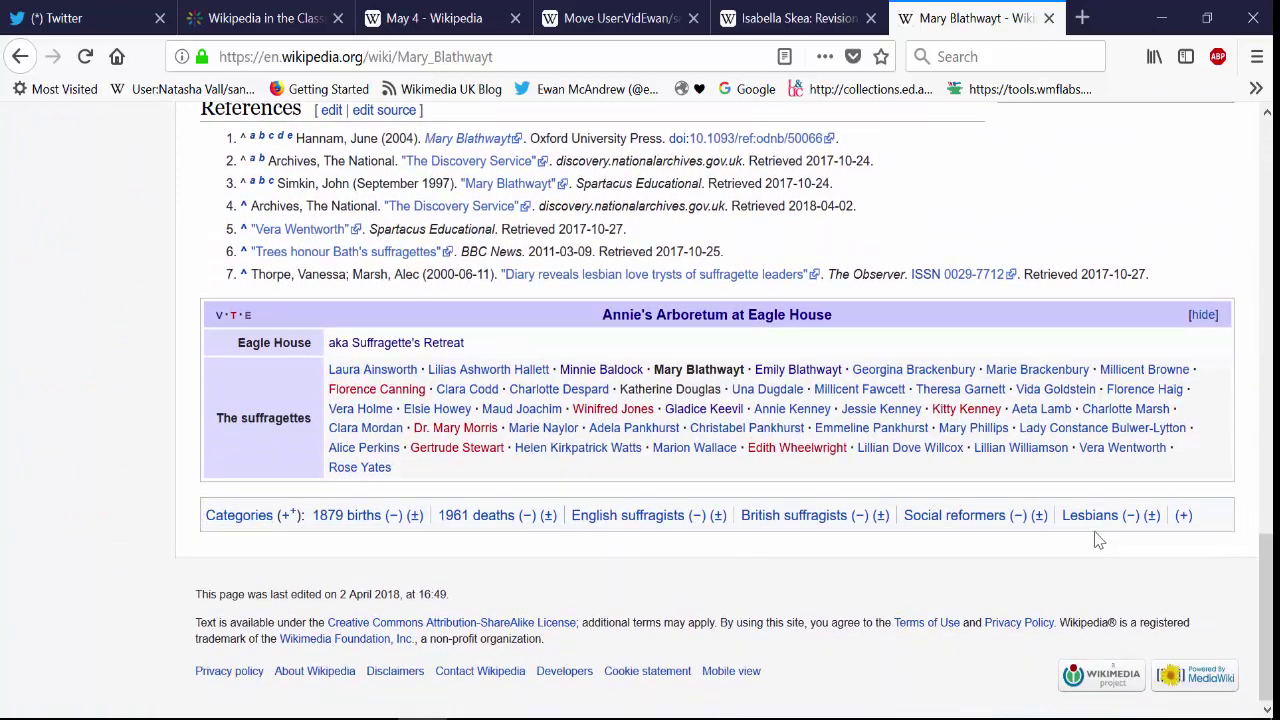
click(1183, 515)
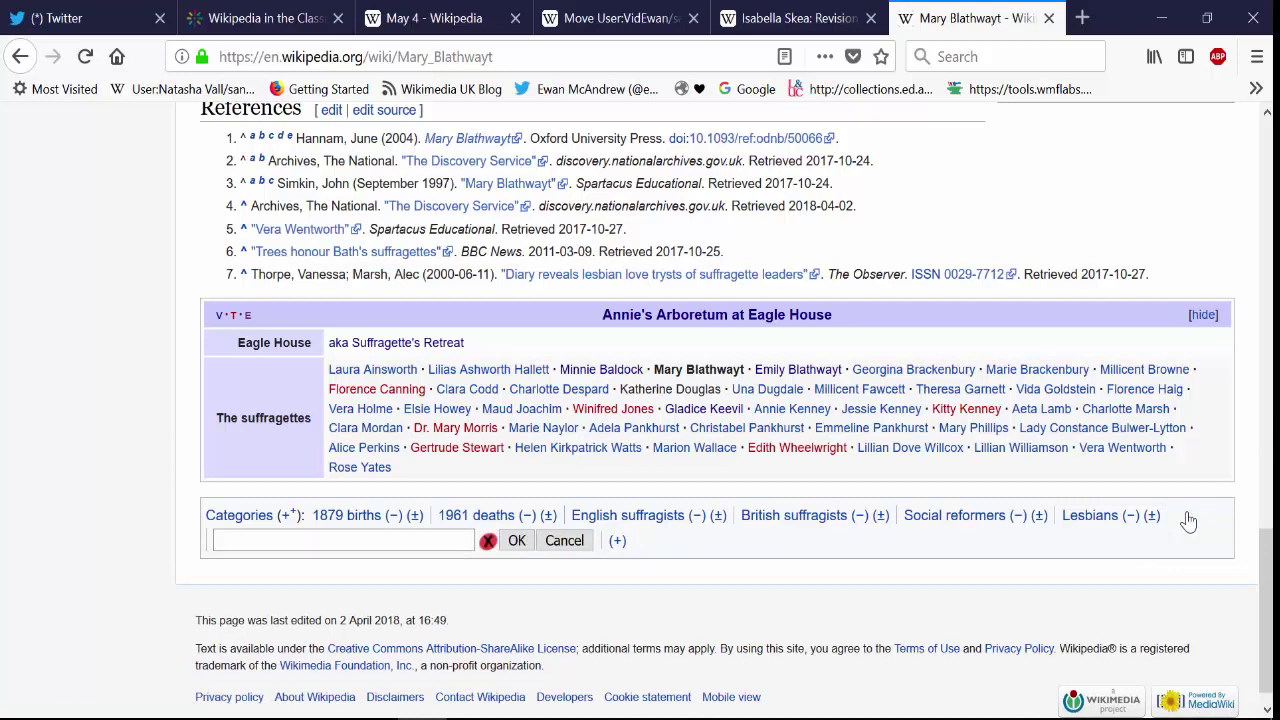
text(omen)
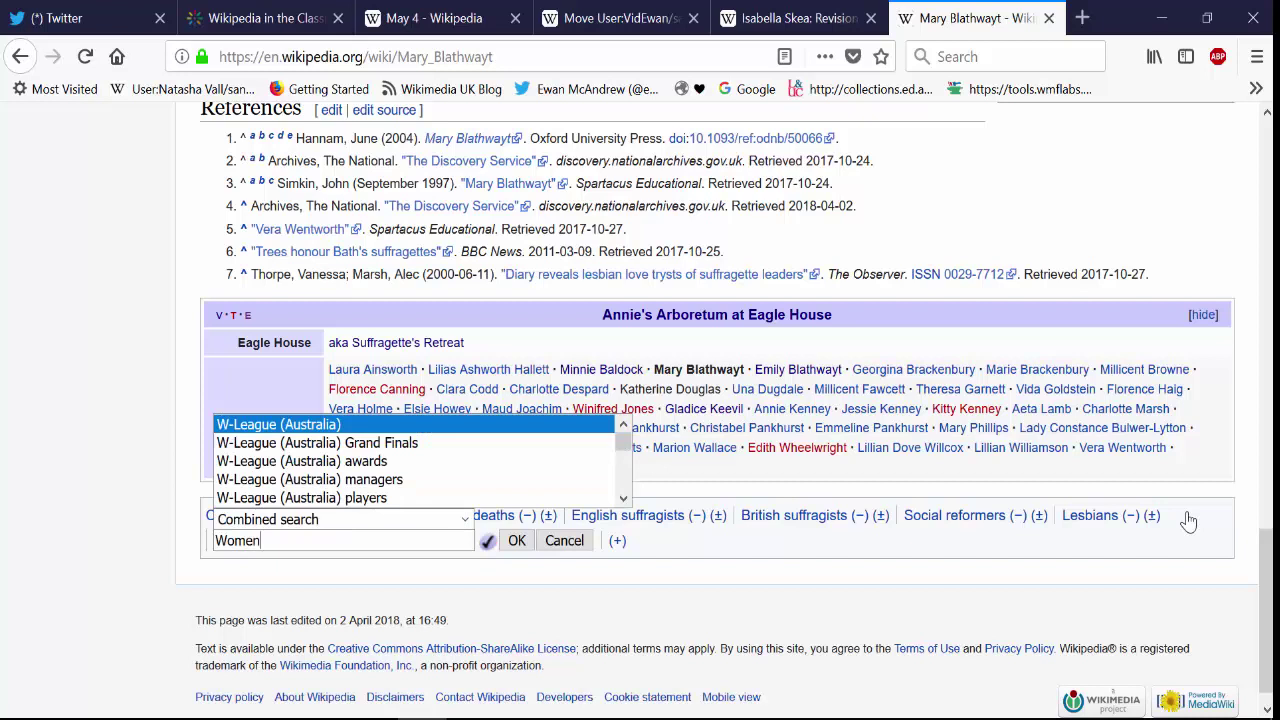
text(s righ)
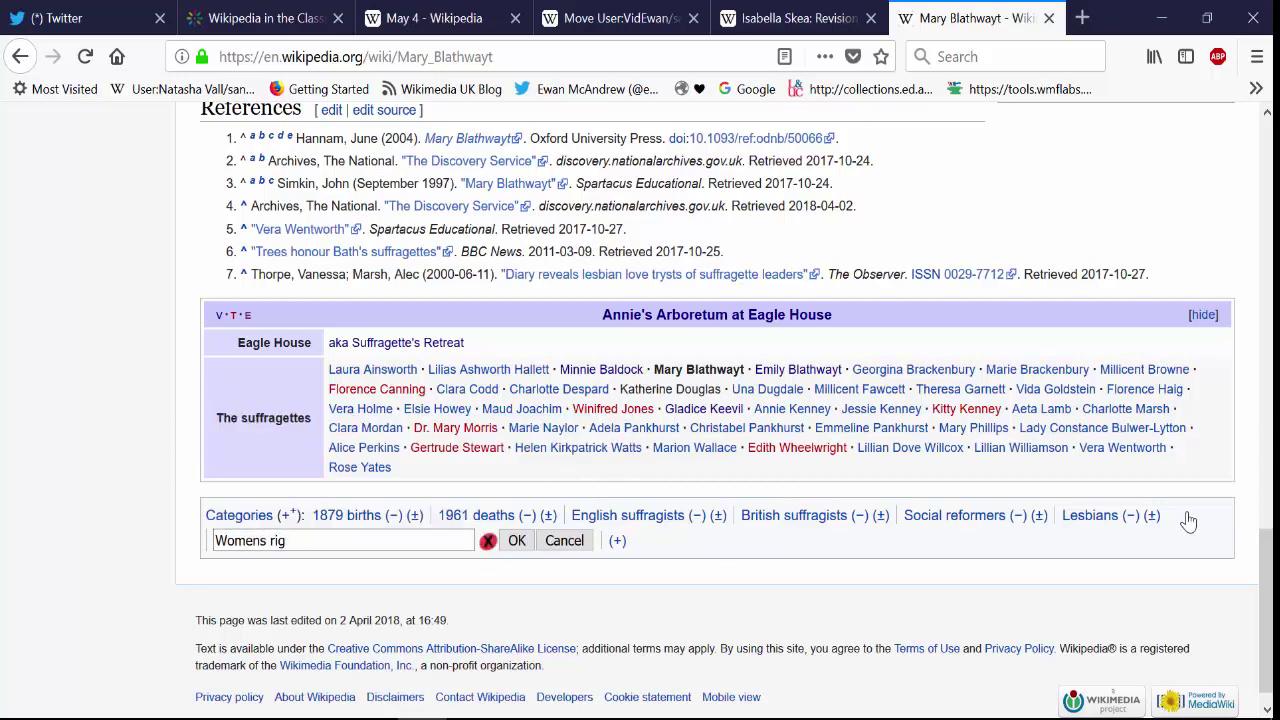
key(BackSpace)
key(BackSpace)
key(BackSpace)
key(BackSpace)
key(BackSpace)
text('s rig)
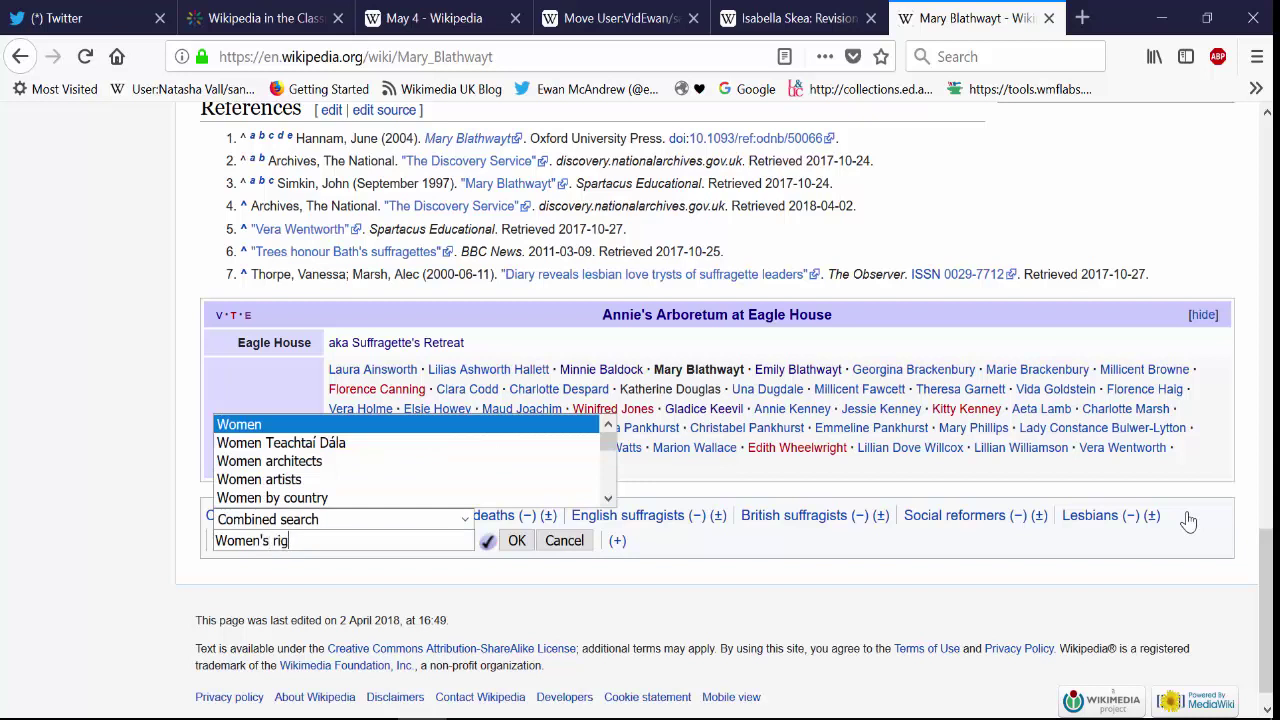
text(hts activists)
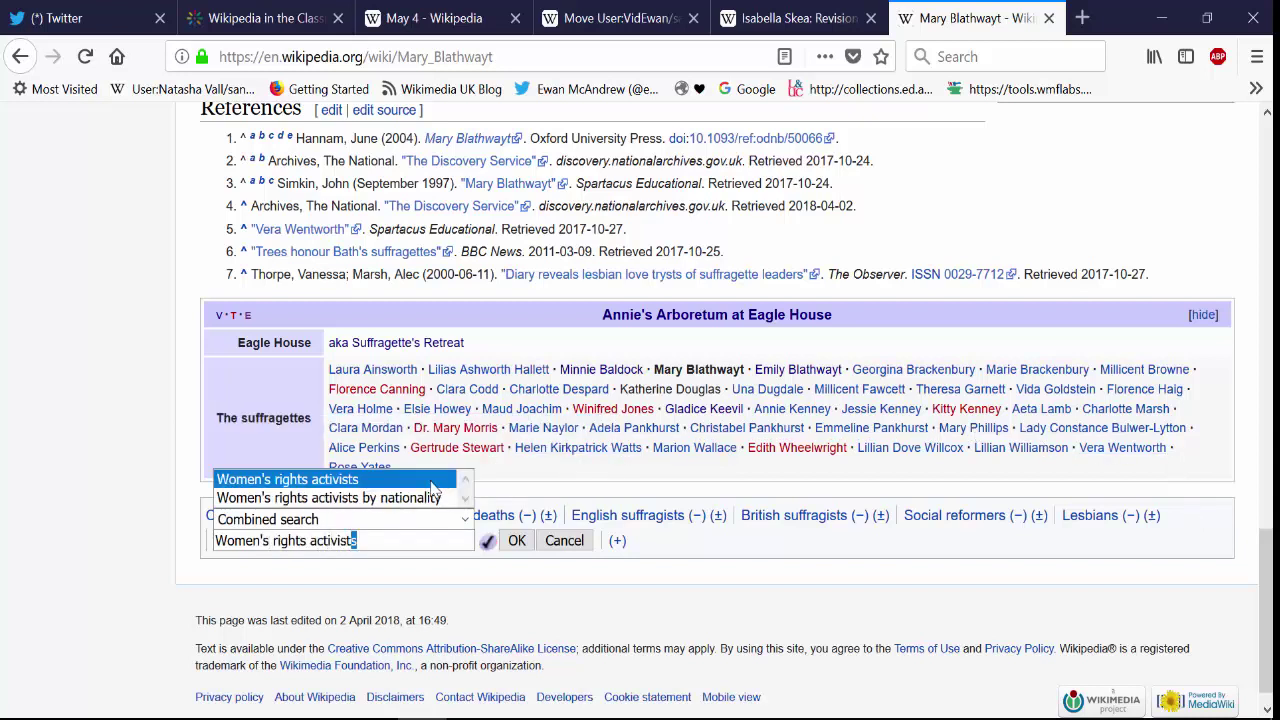
click(510, 543)
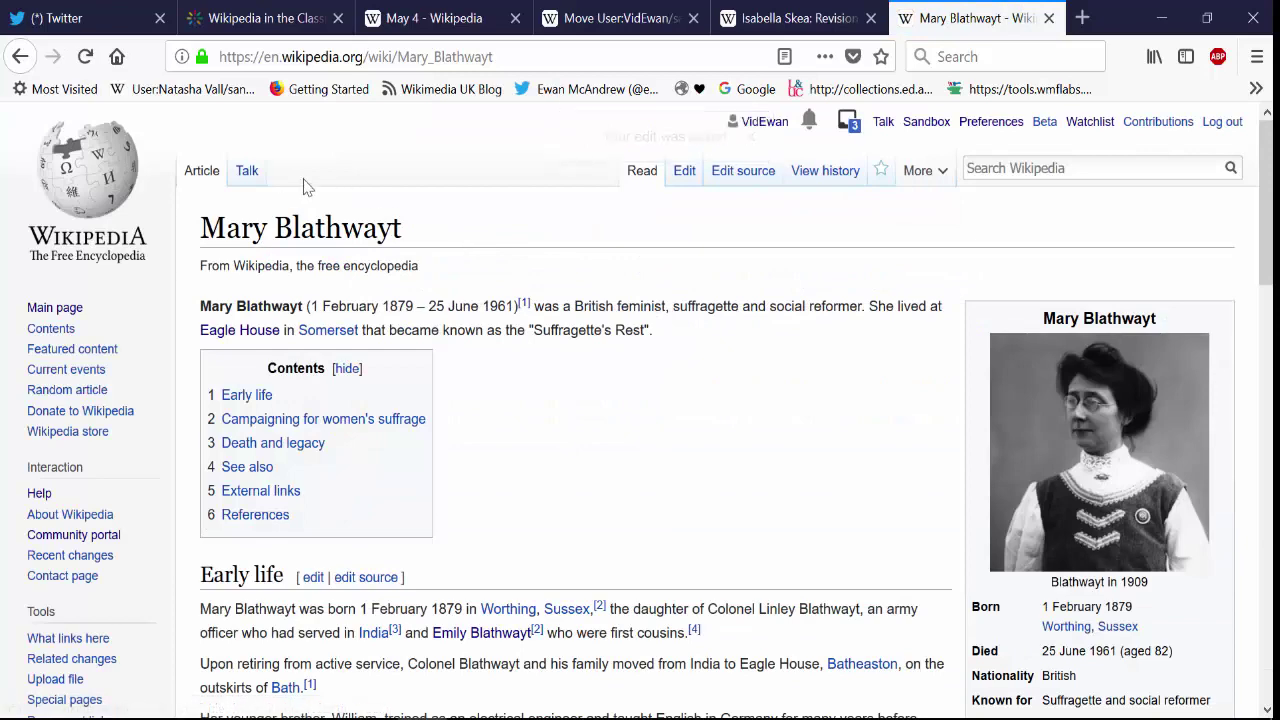
Go to Talk:Mary Blathwayt and scroll through its WikiProject banners and categories
right_click(247, 172)
key(Escape)
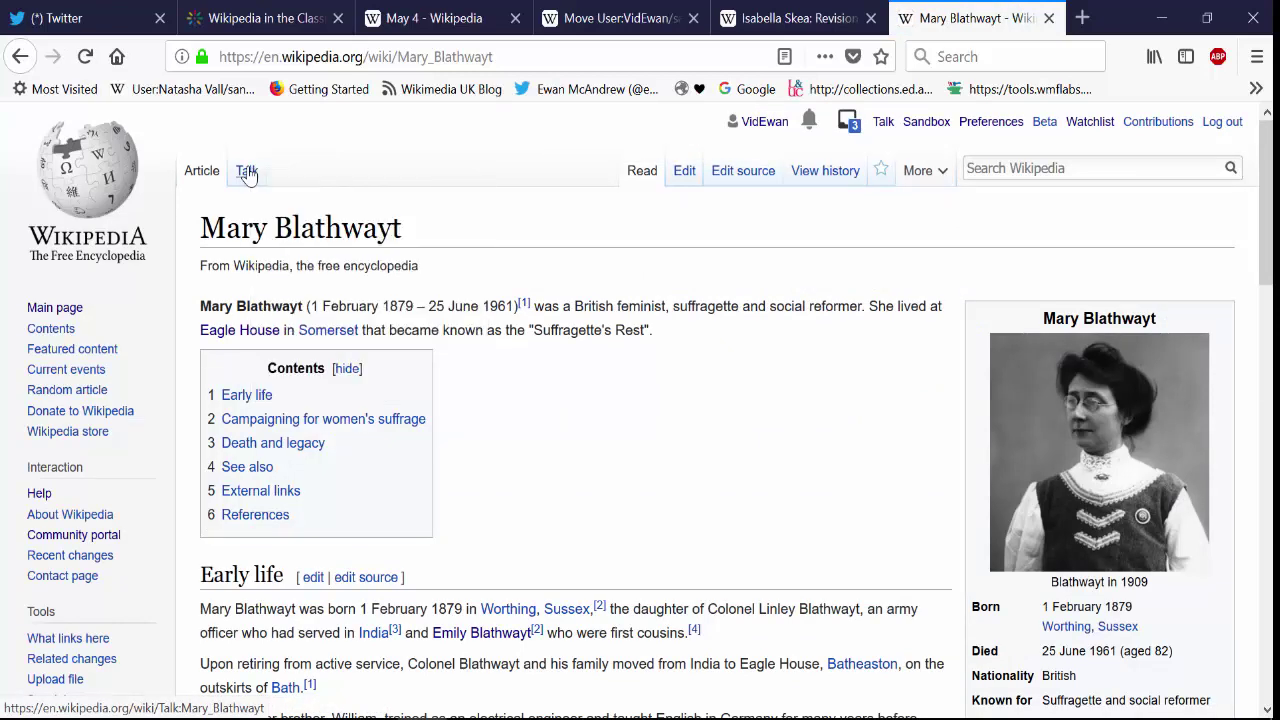
click(247, 172)
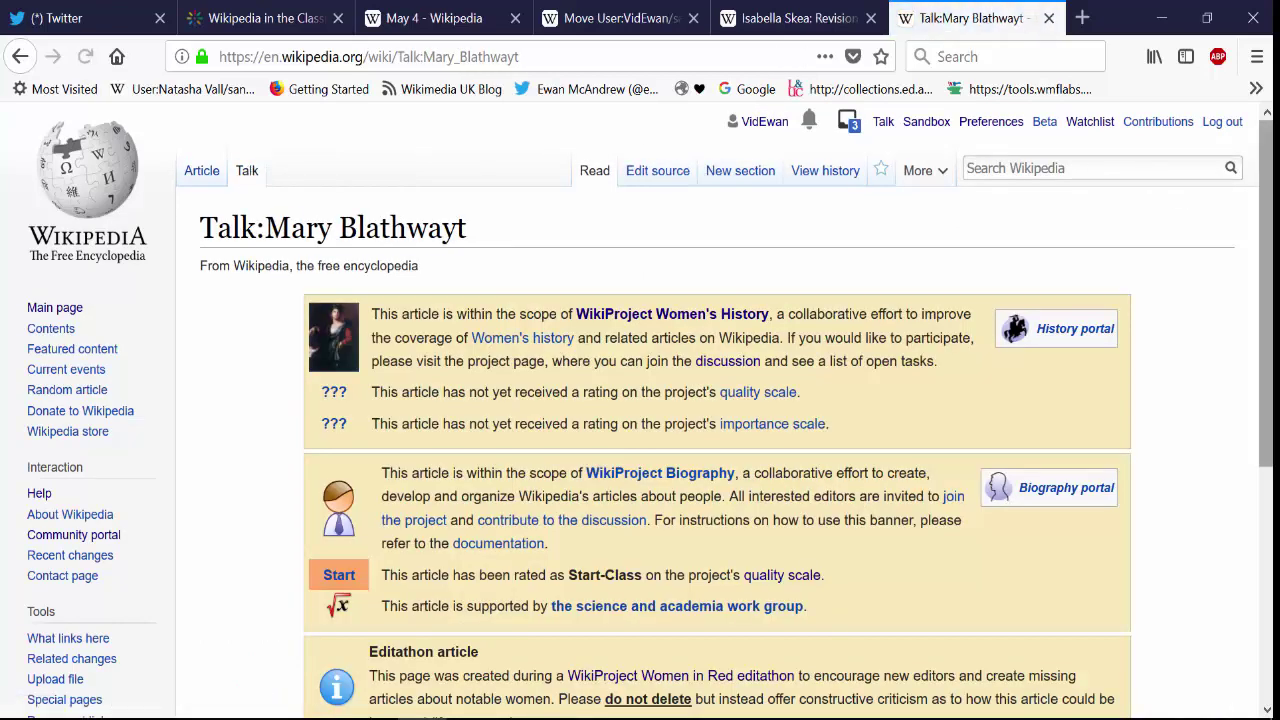
scroll(349, 208, down, 2)
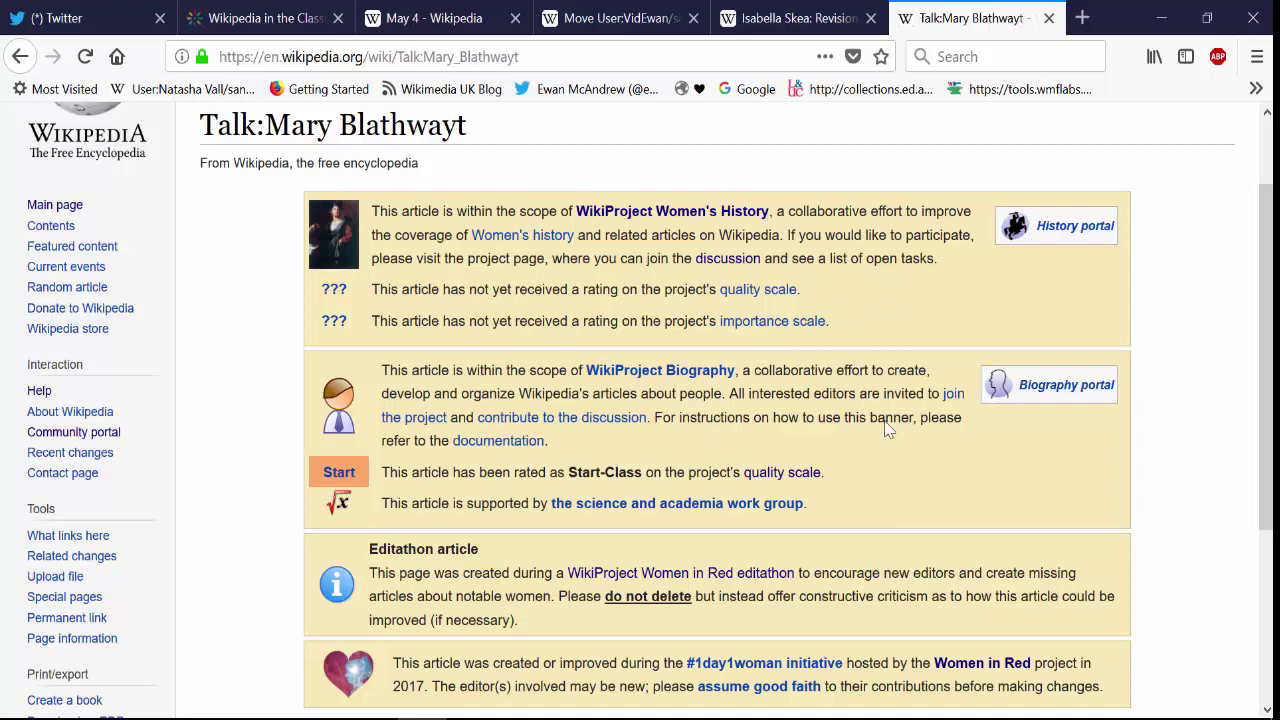
drag(1265, 323, 1265, 425)
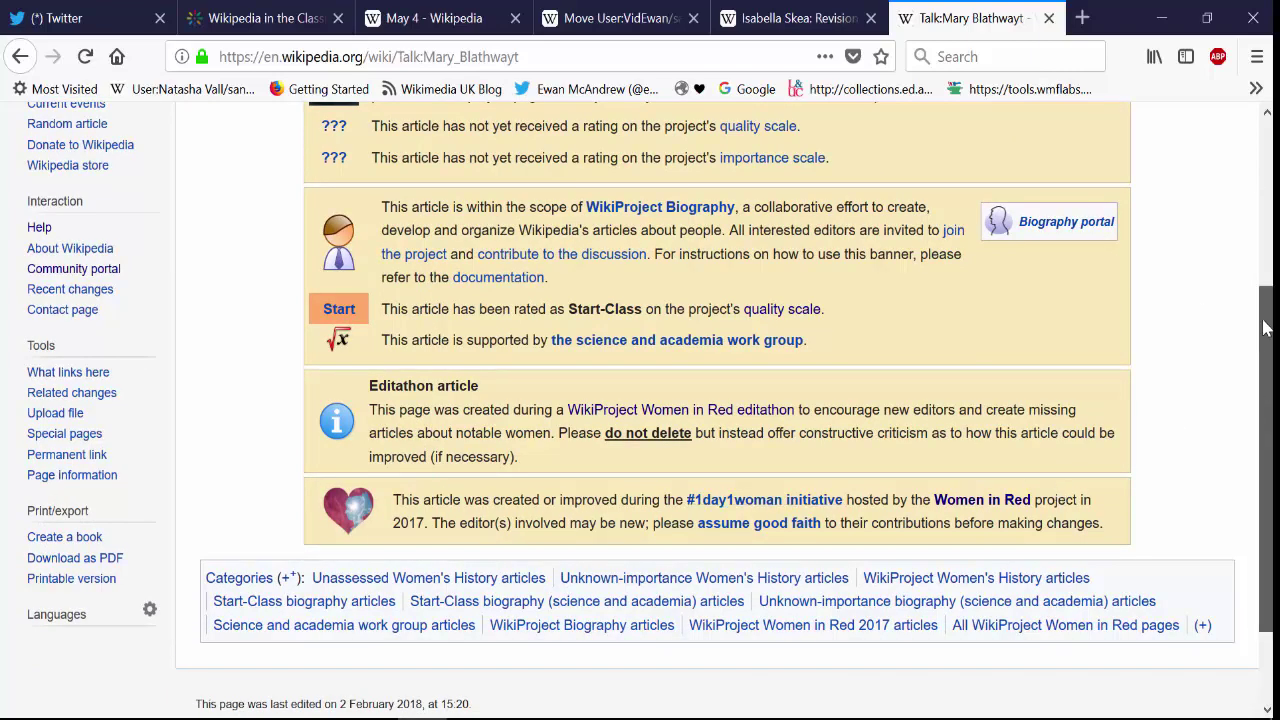
drag(1266, 412, 1262, 270)
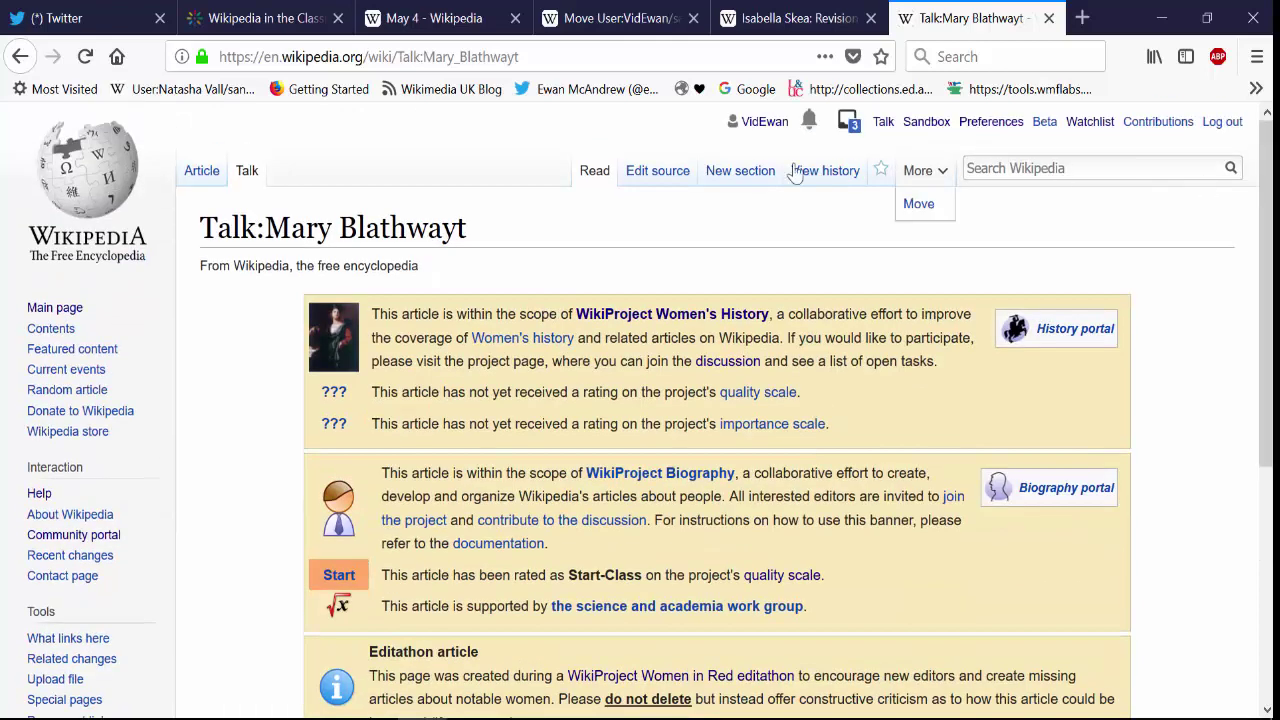
Edit the talk page source to add {{new user article}} below the {{WIR-00}} banner
click(657, 171)
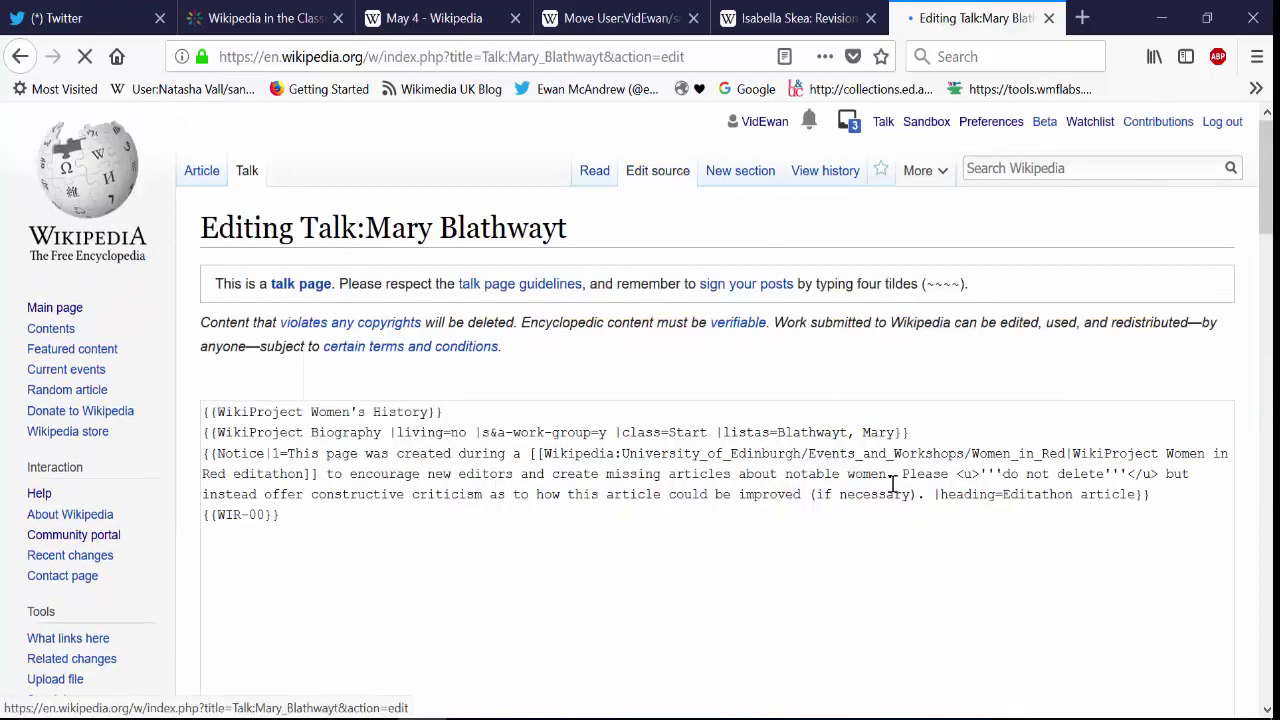
drag(444, 446, 198, 432)
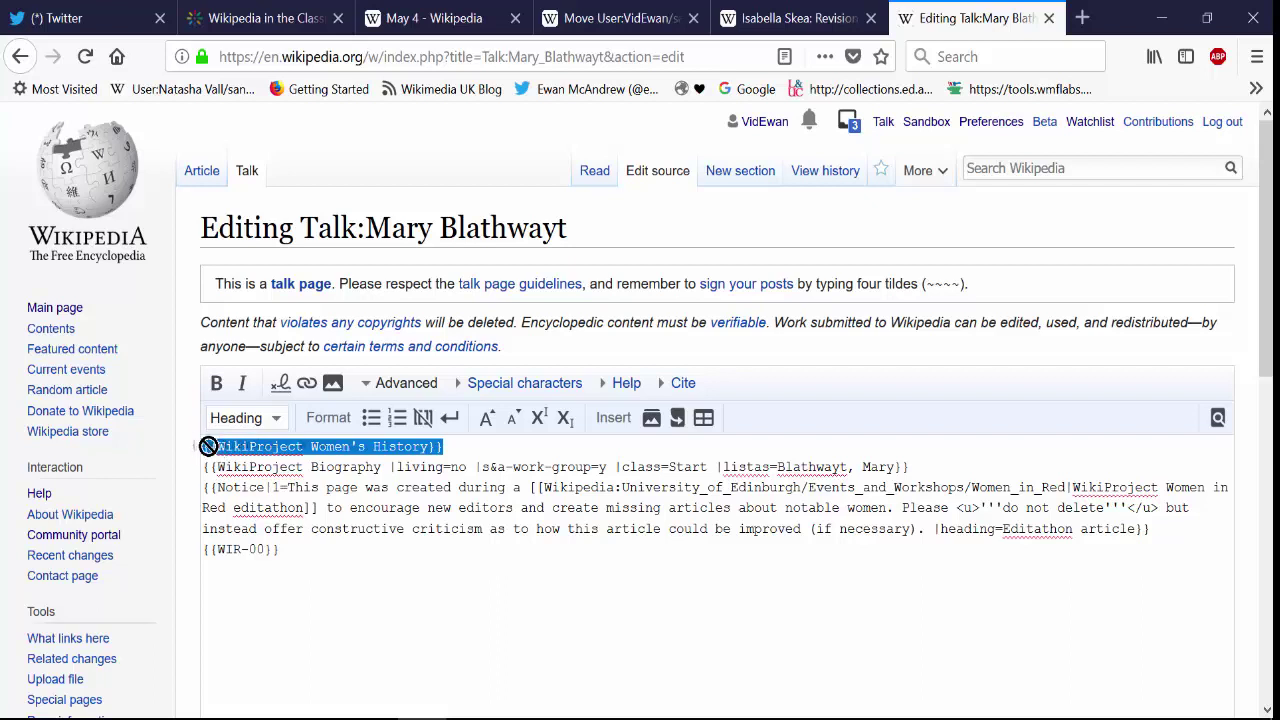
click(215, 451)
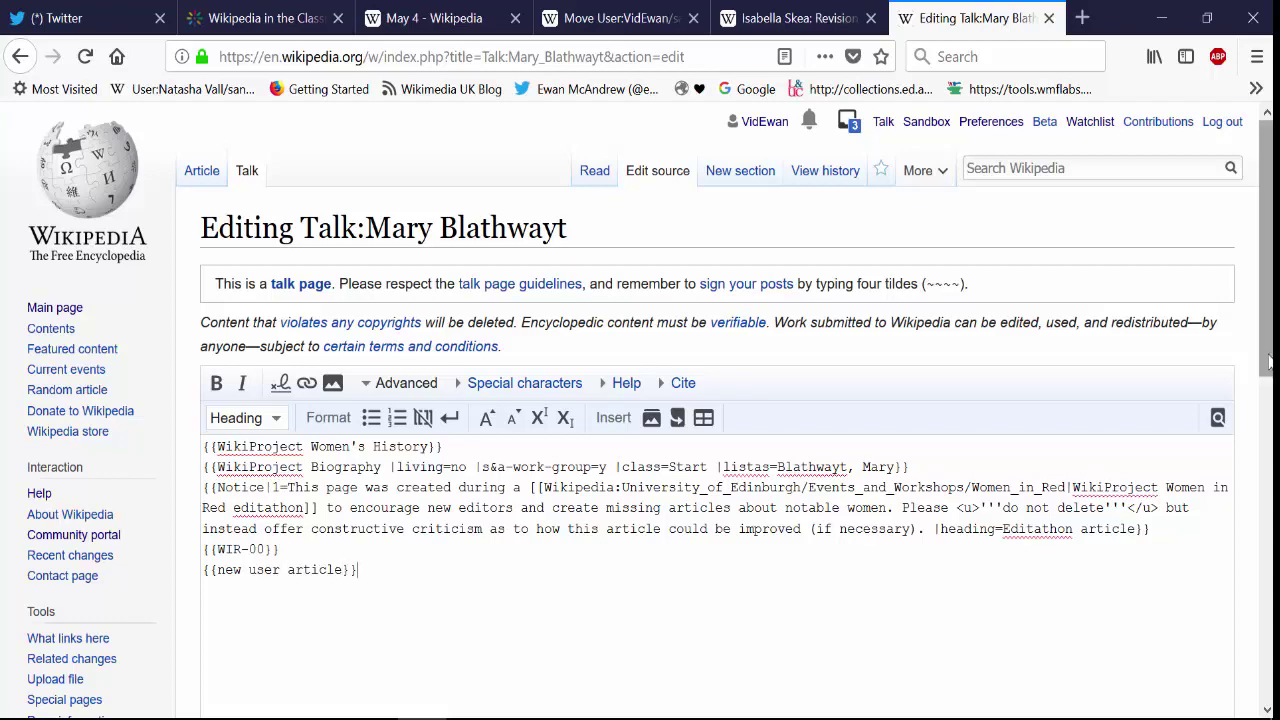
scroll(697, 508, down, 6)
Enter edit summary 'new user', watch the page, and preview the edit with its banner
right_click(540, 460)
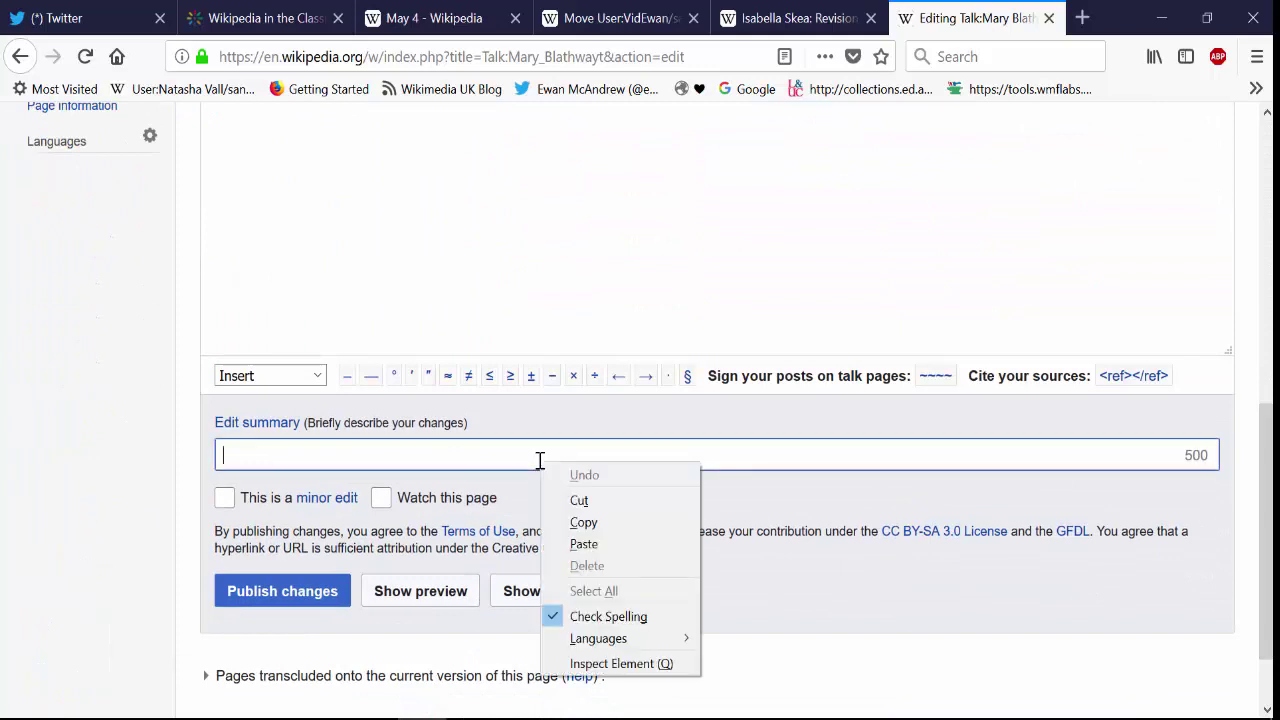
click(540, 455)
click(540, 455)
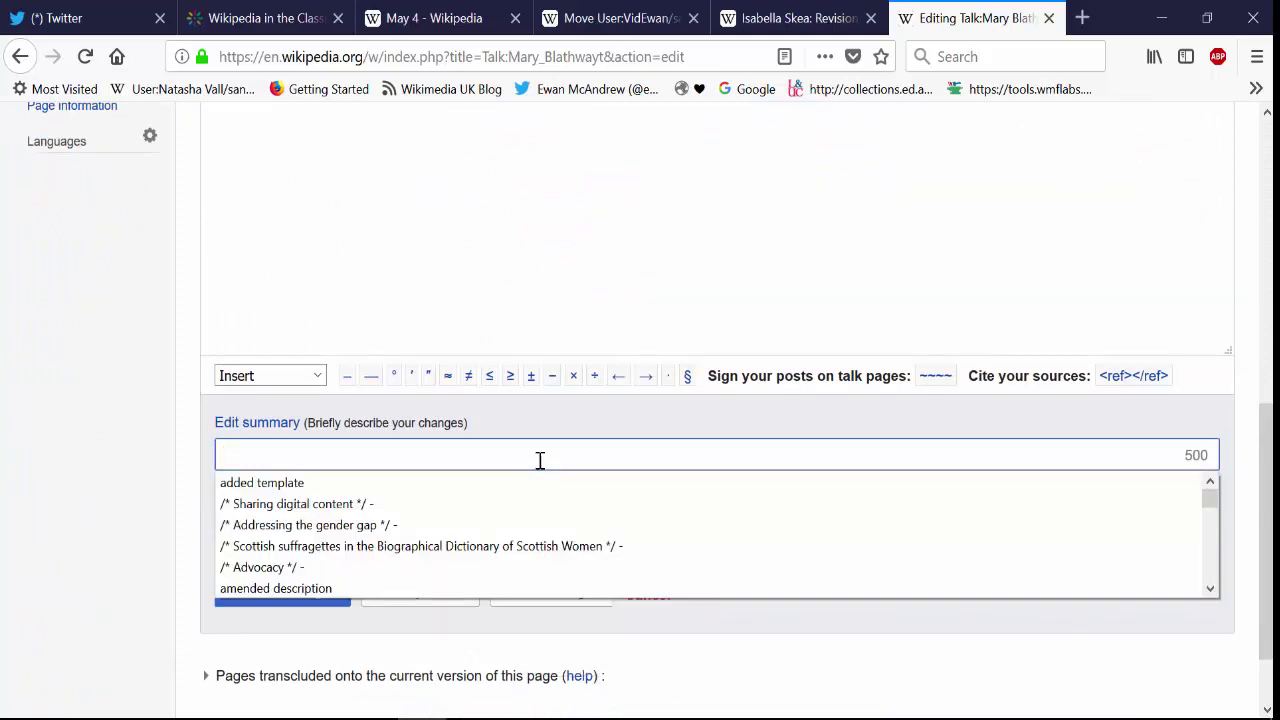
text(new user)
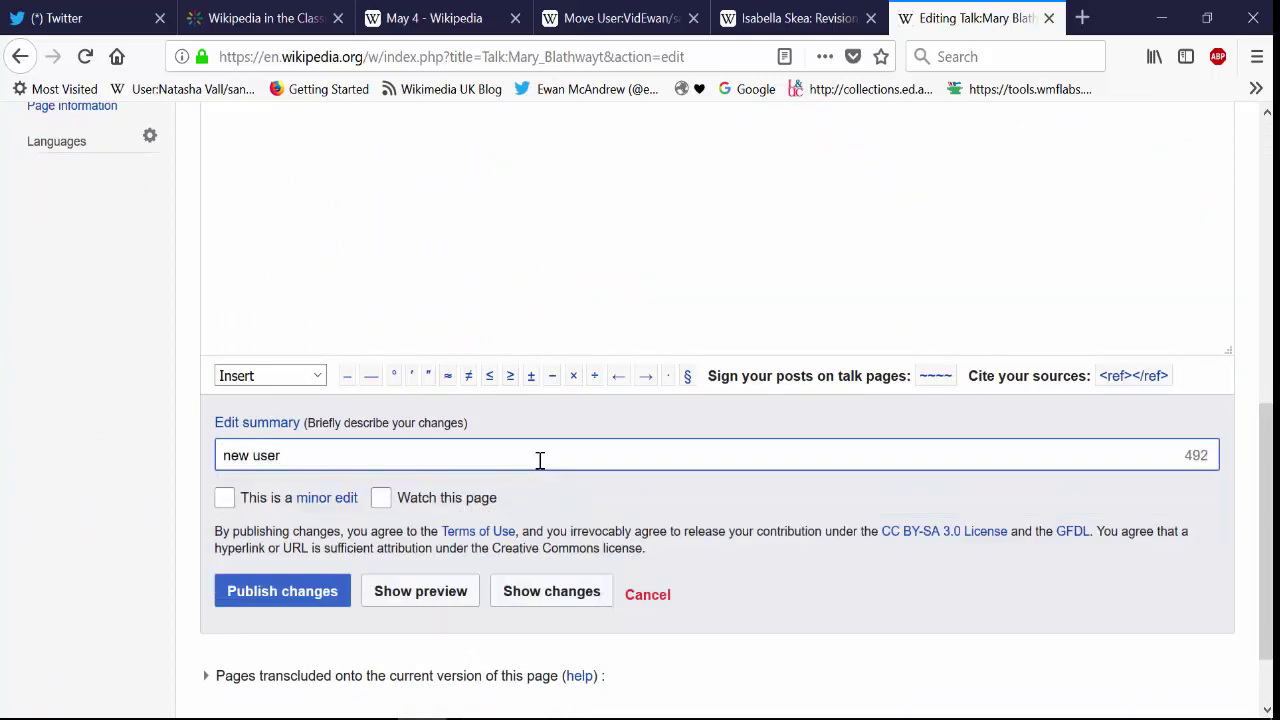
click(381, 497)
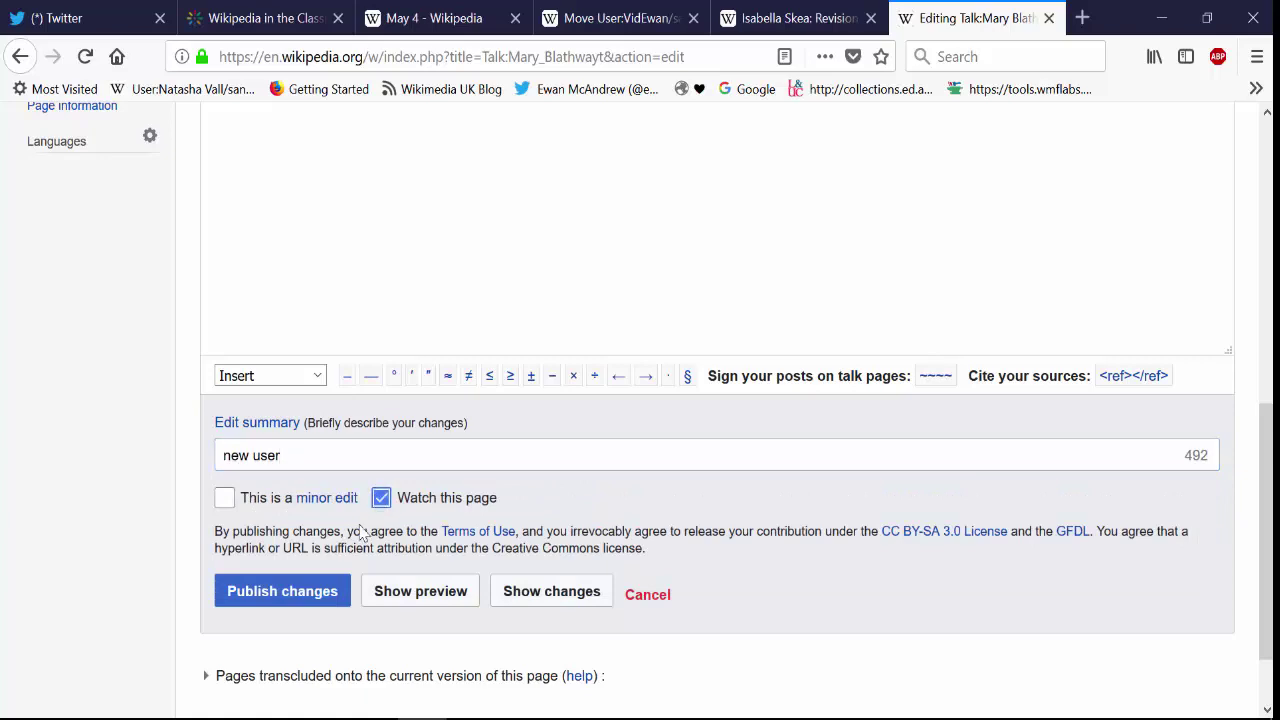
click(382, 595)
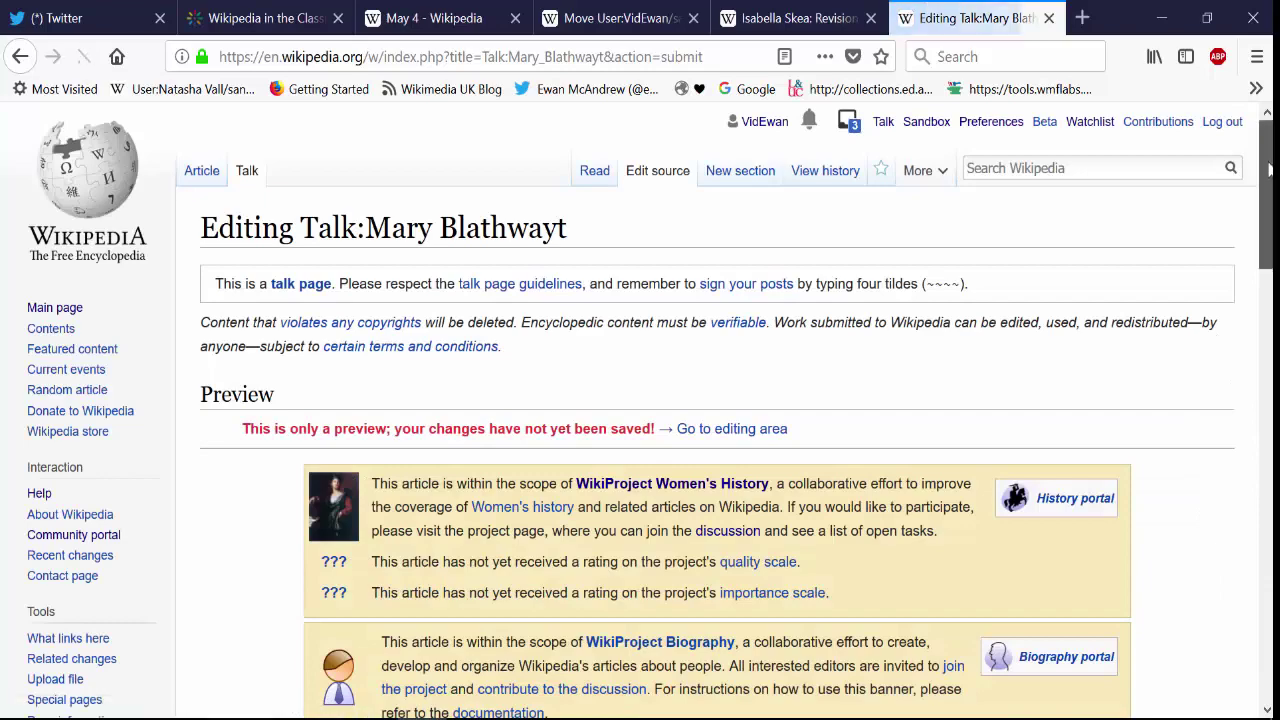
scroll(866, 409, down, 3)
scroll(872, 347, down, 5)
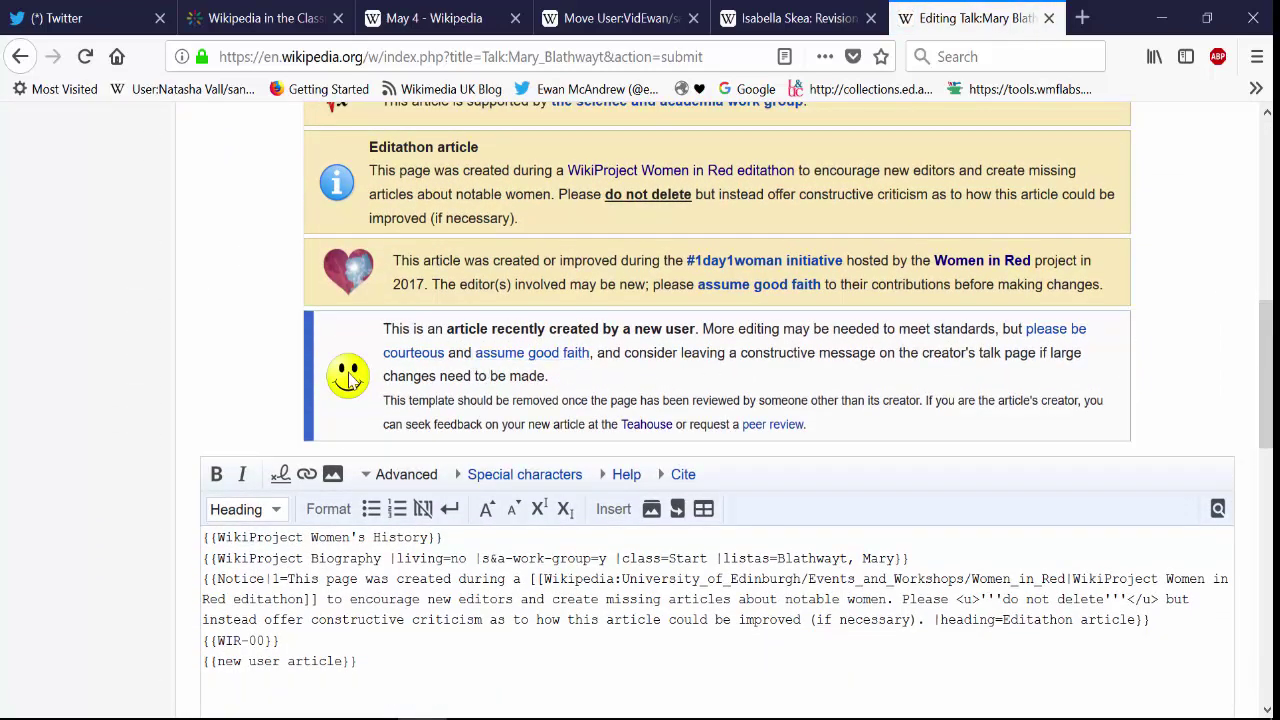
drag(1266, 374, 1266, 630)
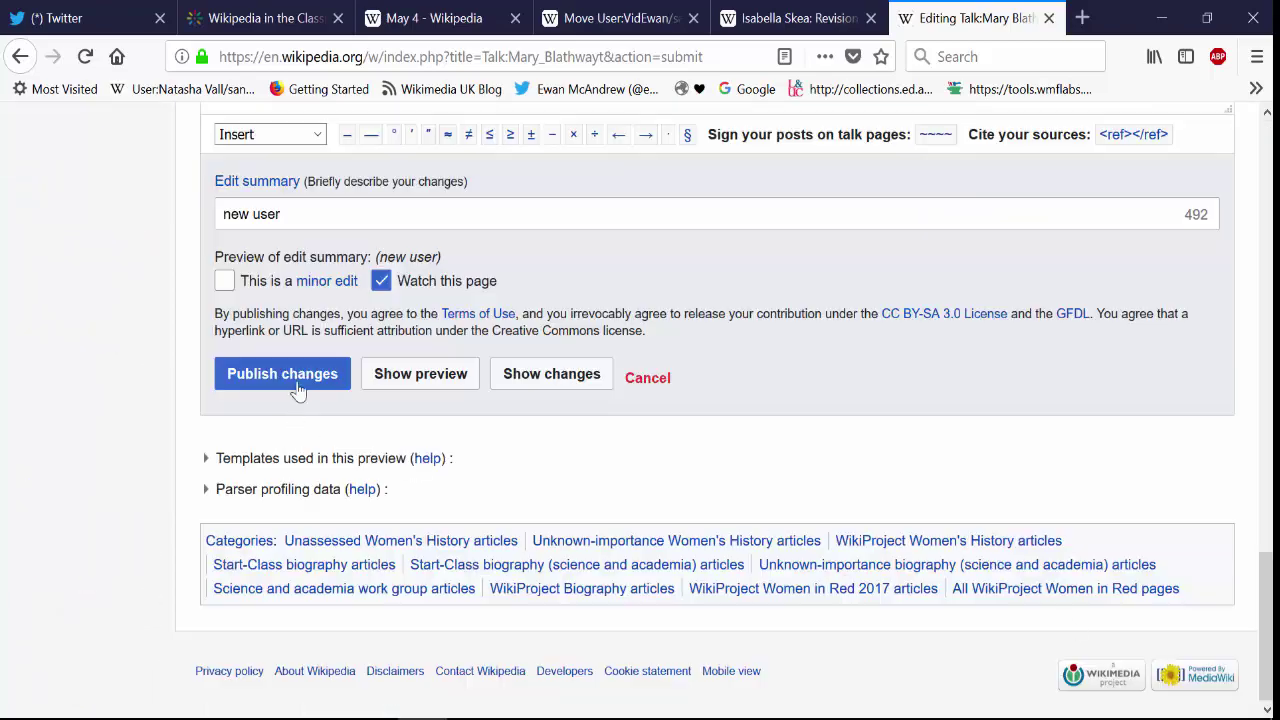